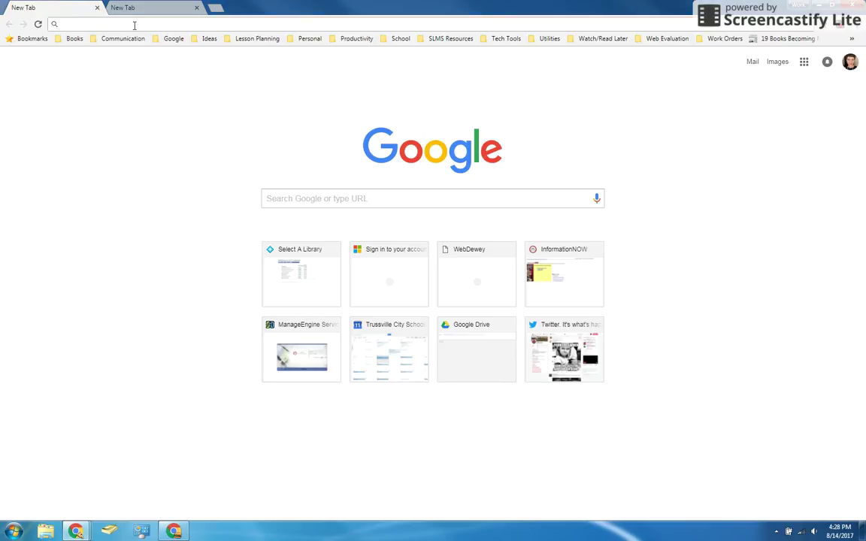
Load the Trussville City Schools 'Select A Library' page by entering 'read' in the address bar.
type("read")
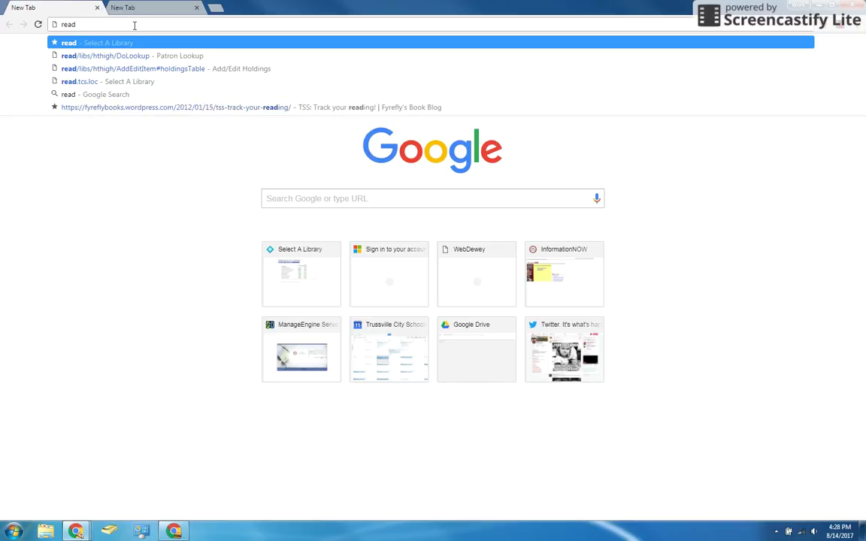
key("Return")
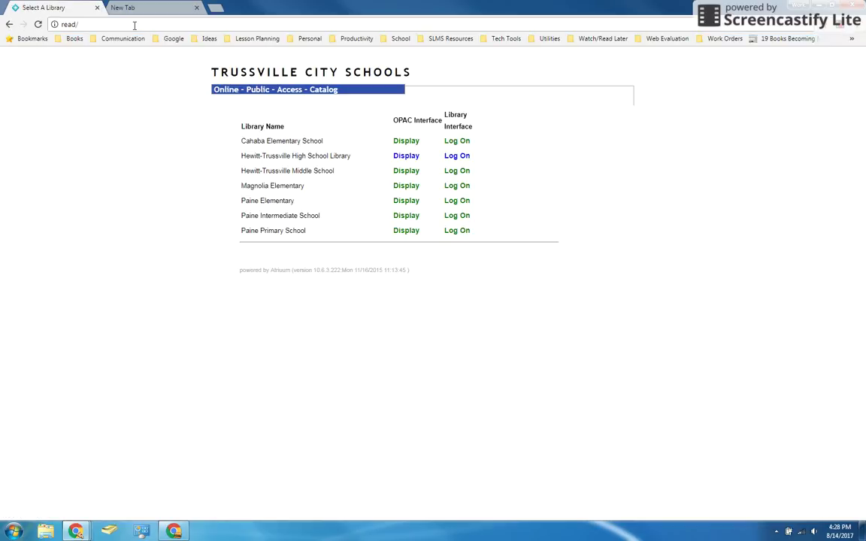
left_click(134, 25)
key("BackSpace")
type("http:")
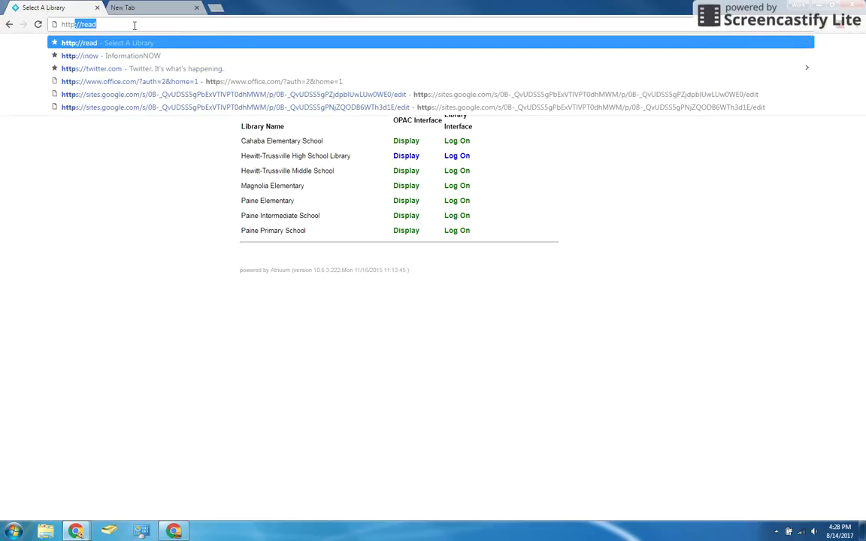
type("//read")
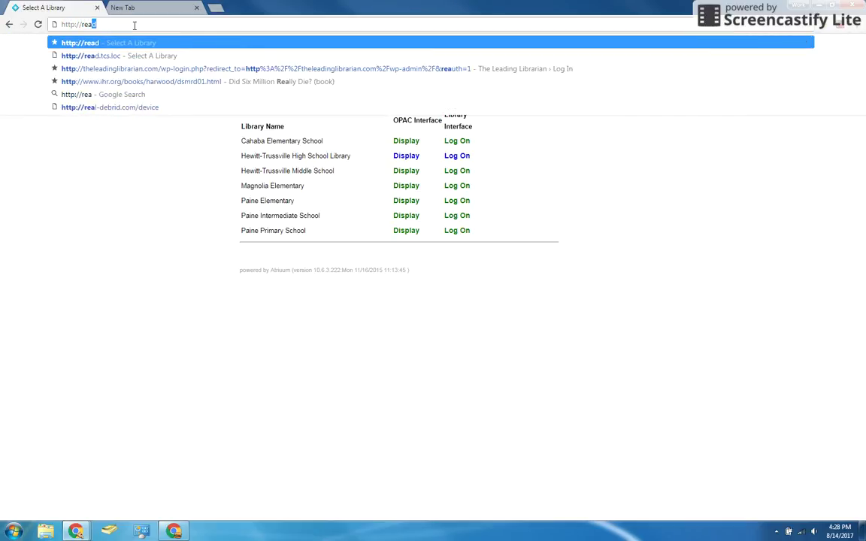
key("Return")
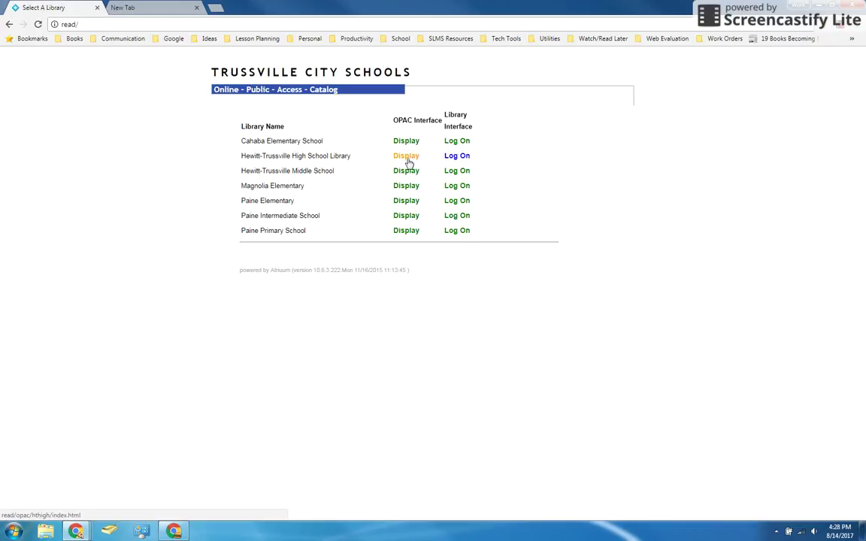
left_click(407, 157)
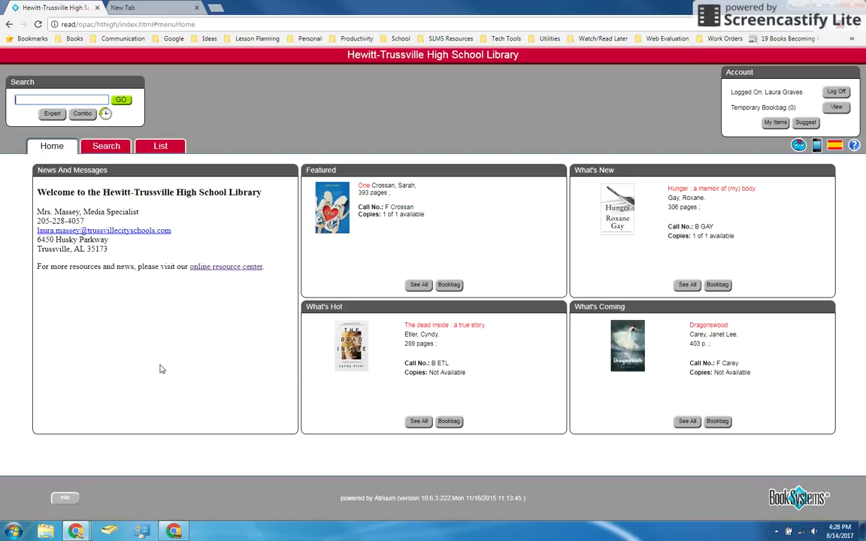
Load the hthslibrary.com site via 'hthsl' in the second tab and reveal the Books & Reading links.
left_click(150, 9)
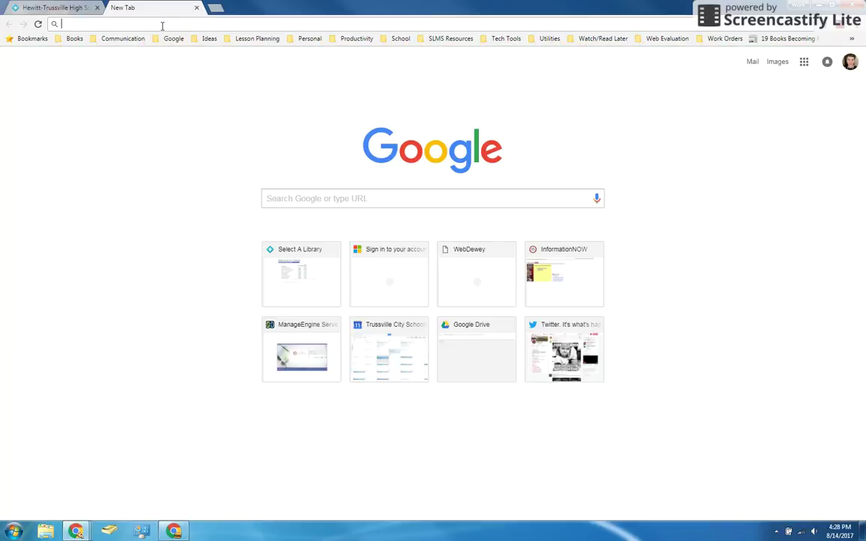
type("hthslibrary.com")
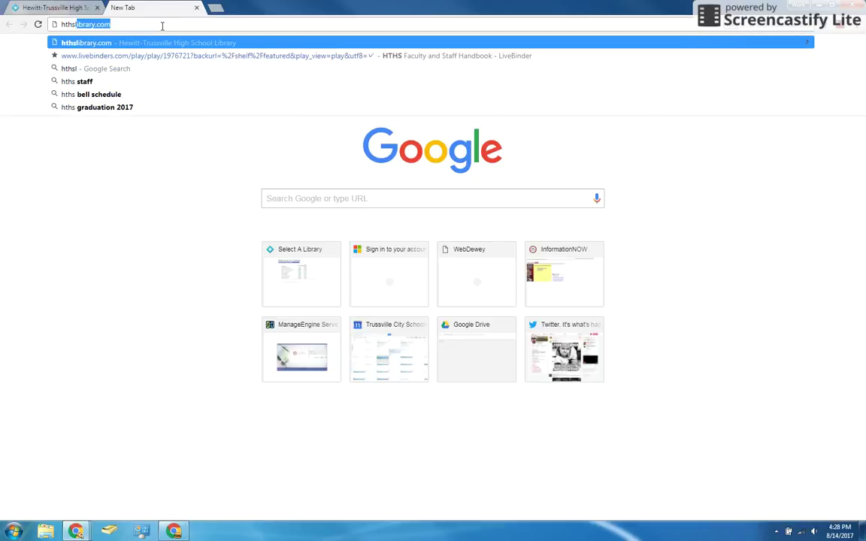
key("Return")
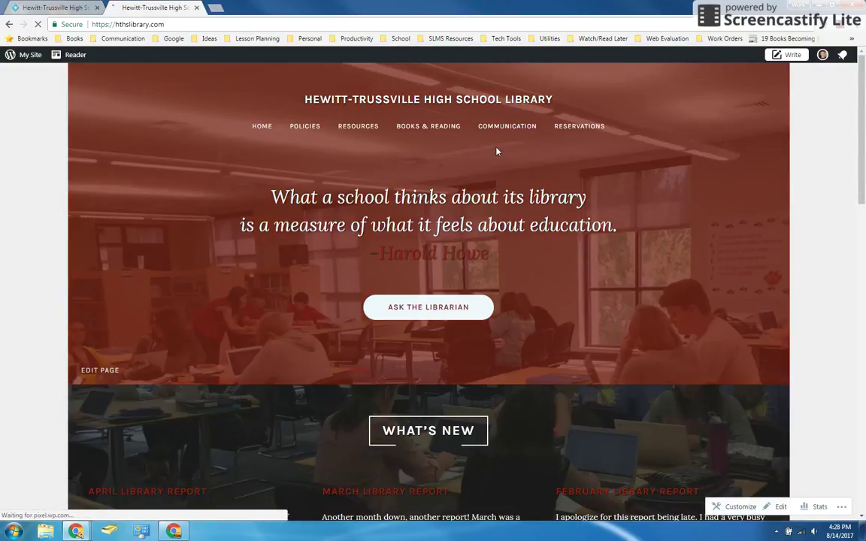
mouse_move(410, 131)
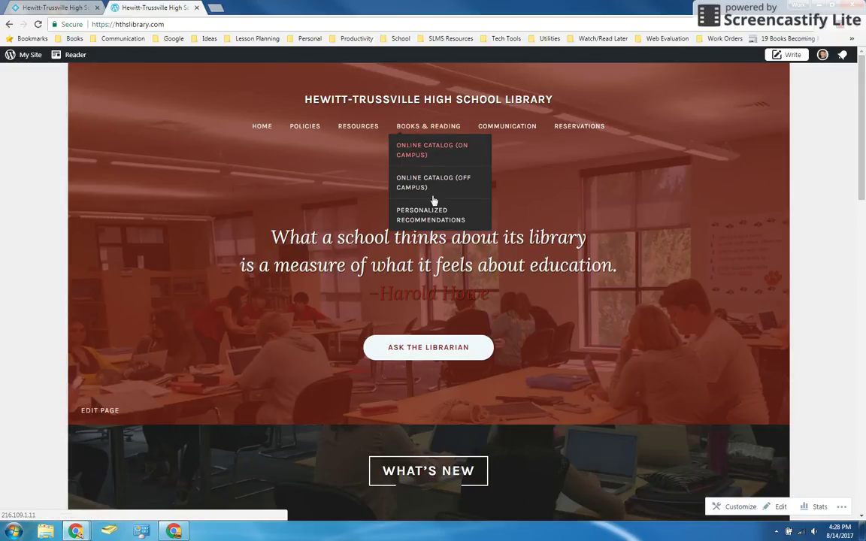
Open the Online Catalog (On Campus) and close the duplicate second catalog tab.
left_click(423, 160)
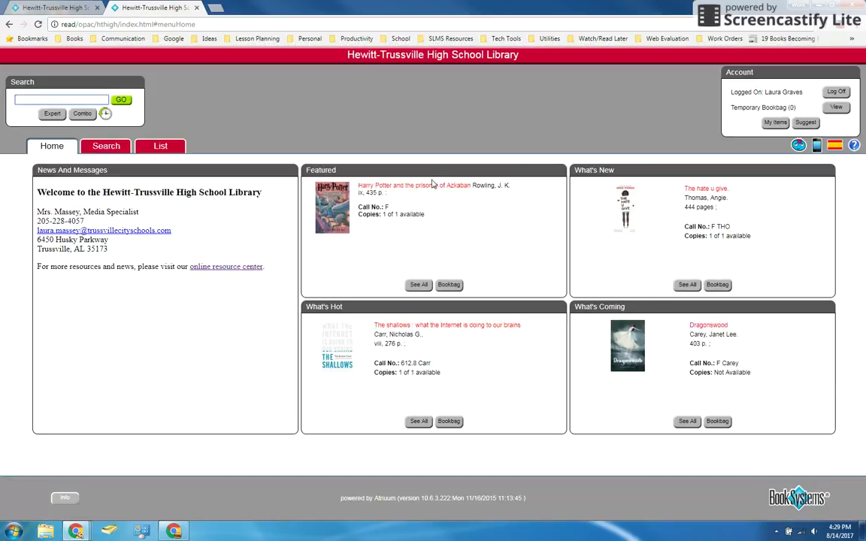
left_click(55, 7)
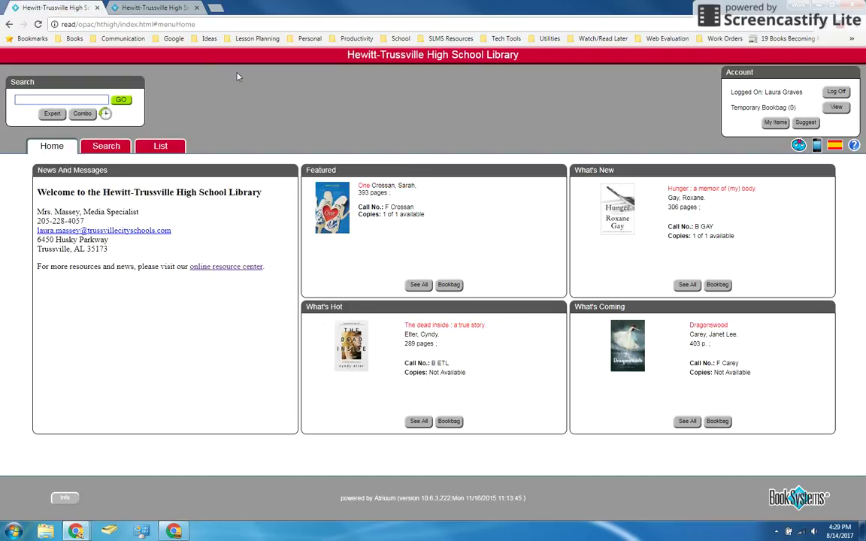
left_click(159, 6)
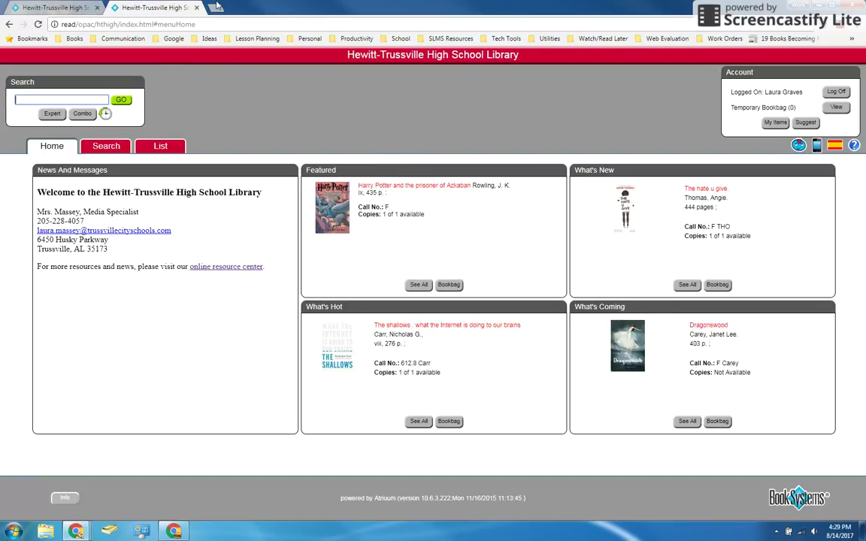
left_click(196, 7)
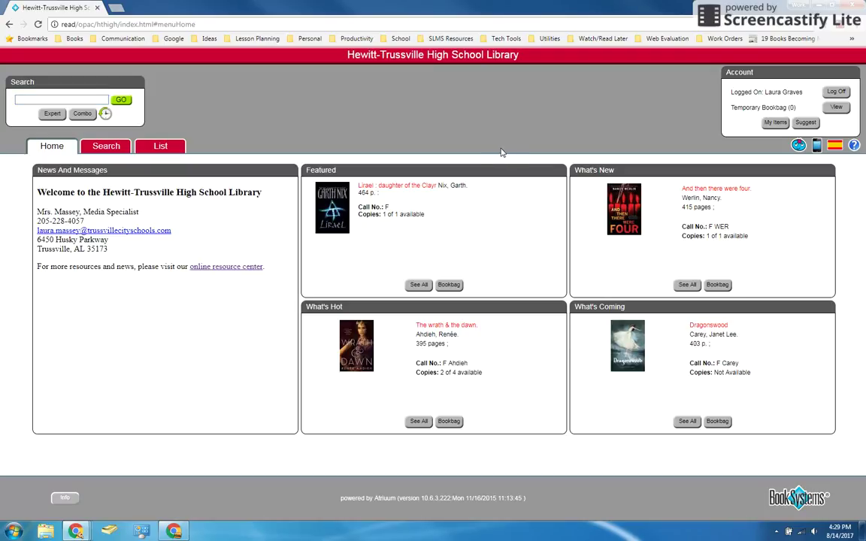
left_click(68, 98)
left_click(63, 114)
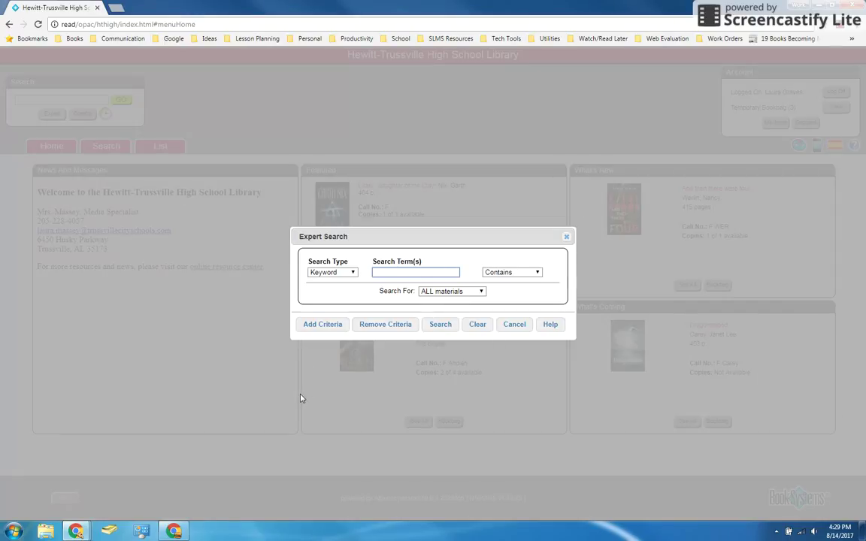
left_click(566, 237)
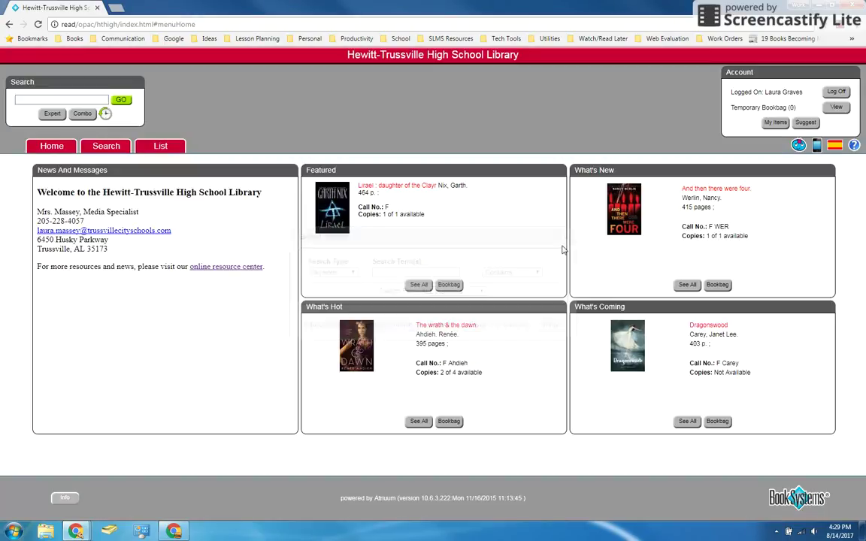
left_click(84, 114)
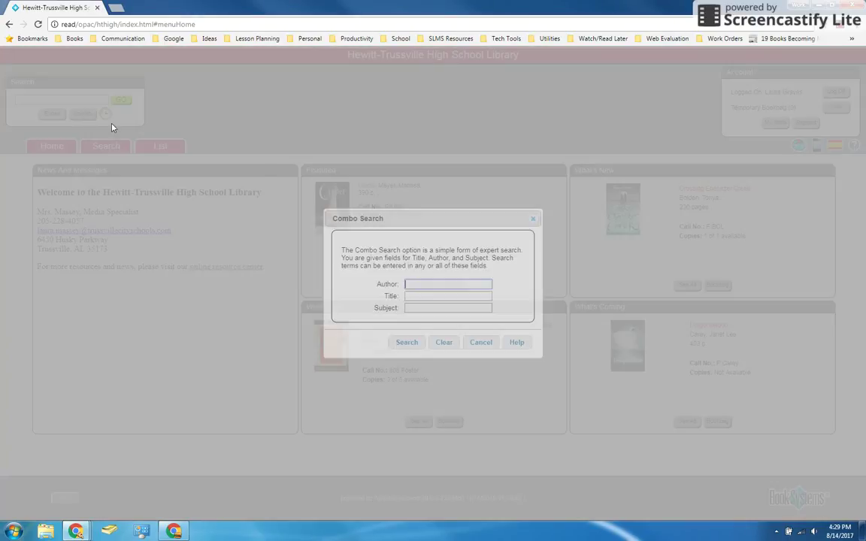
left_click(533, 219)
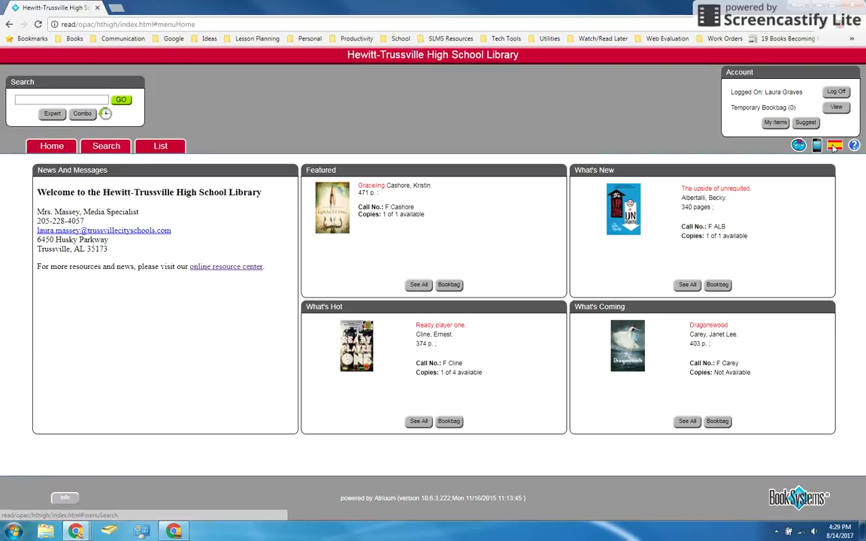
View the Types of Searches, then the Book Lists page with its three published lists.
left_click(103, 147)
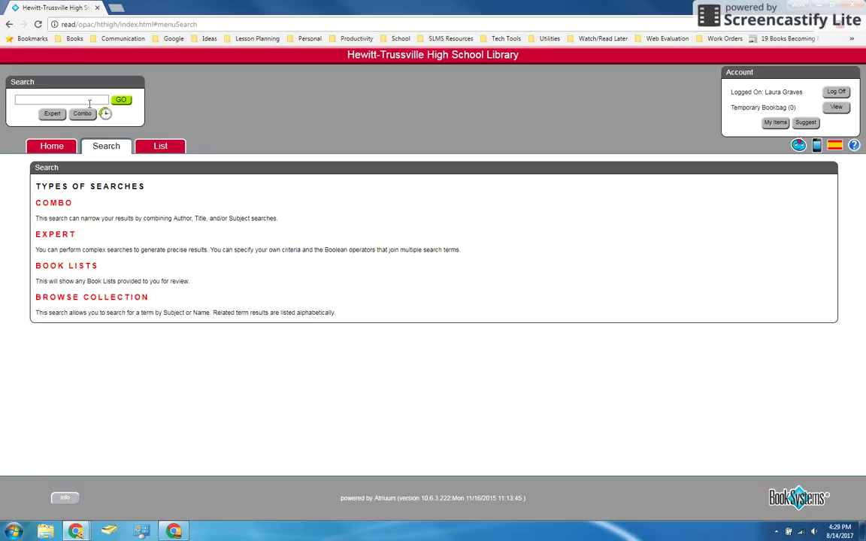
left_click(161, 147)
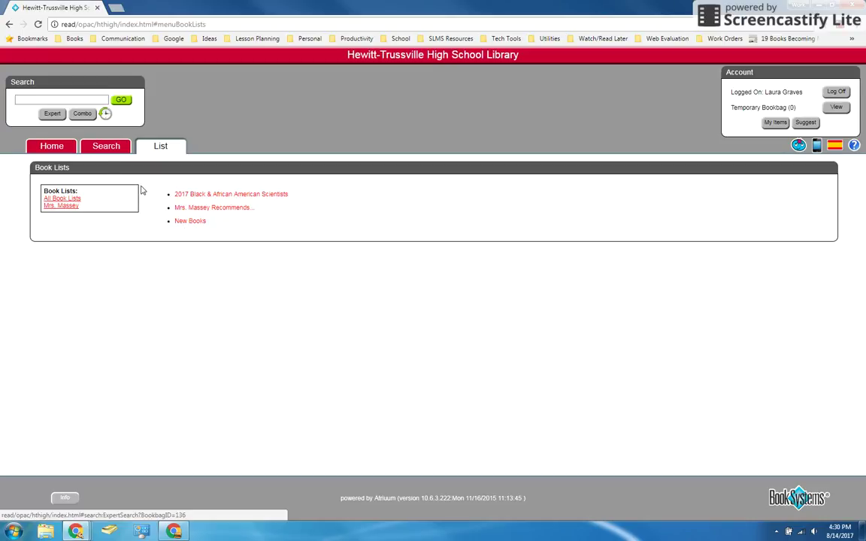
Return to the Home tab showing the Featured, What's New, What's Hot and What's Coming panels.
left_click(50, 147)
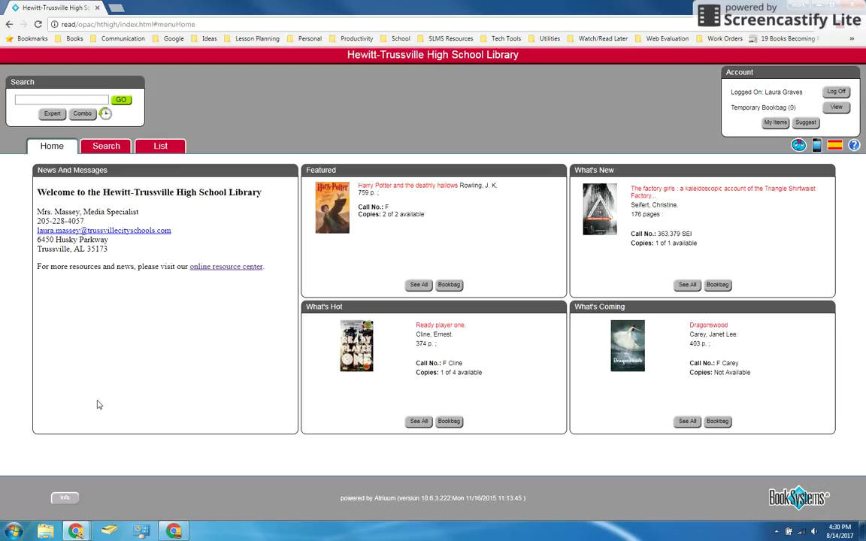
left_click(63, 499)
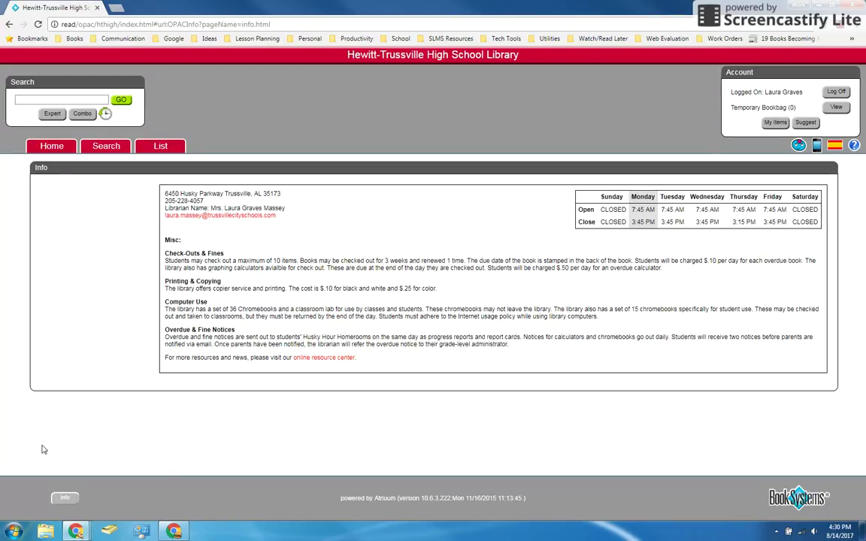
left_click(62, 148)
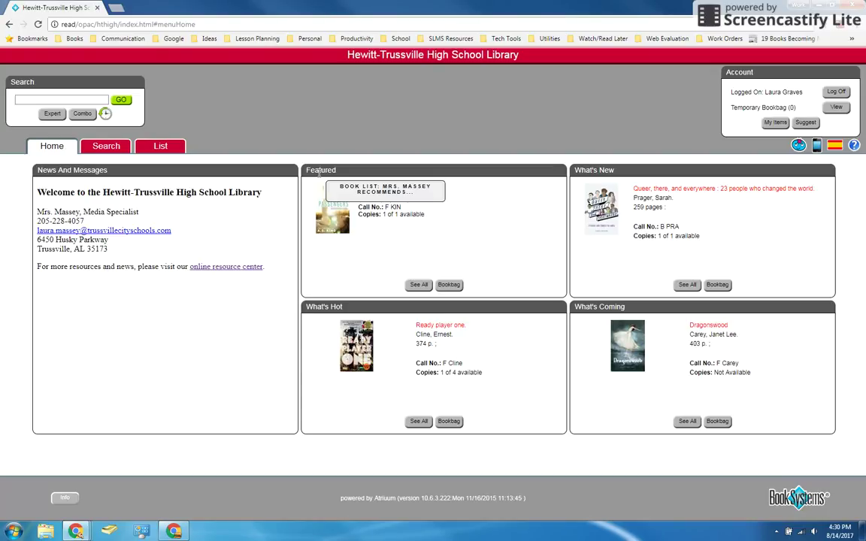
left_click(160, 146)
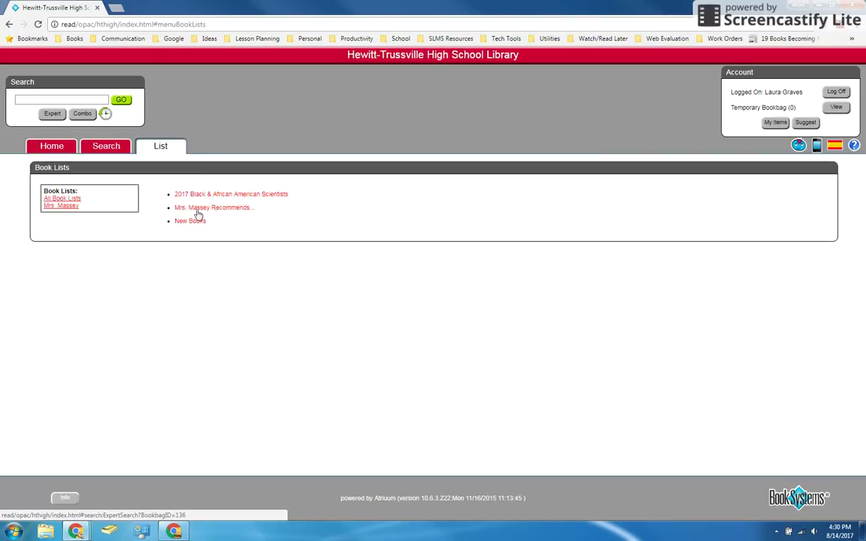
left_click(58, 145)
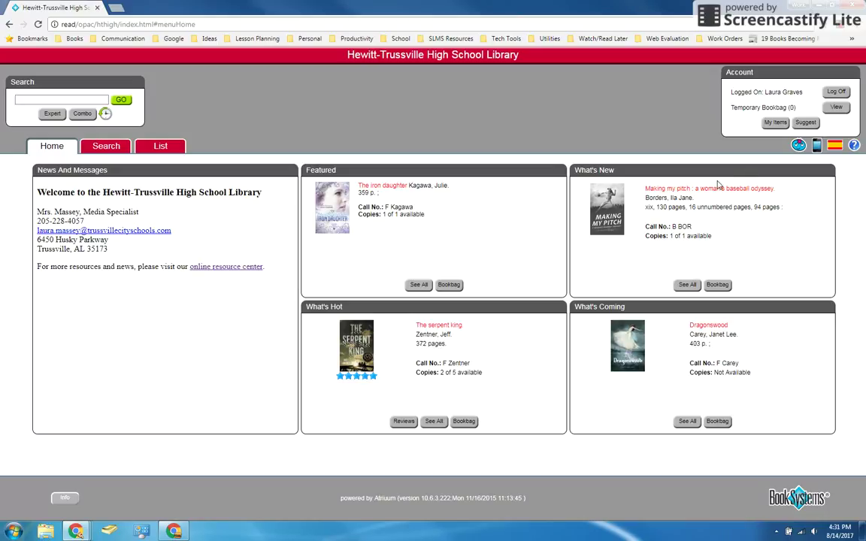
Open the catalog Help guide, scroll through it, then close it.
left_click(854, 147)
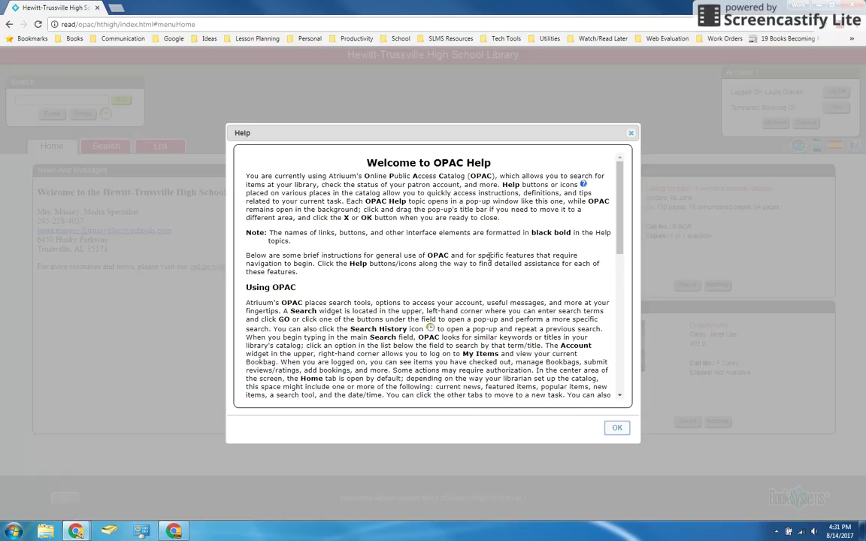
scroll(544, 250, "down", 3)
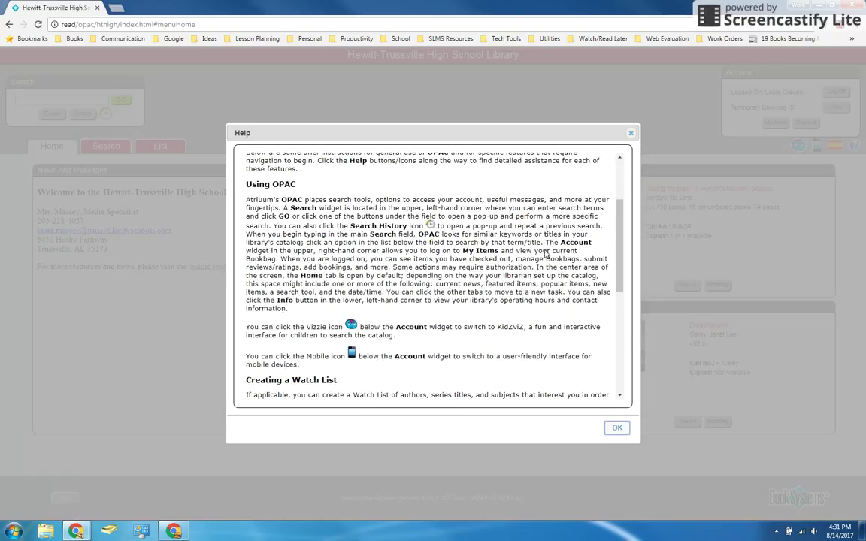
scroll(544, 250, "down", 3)
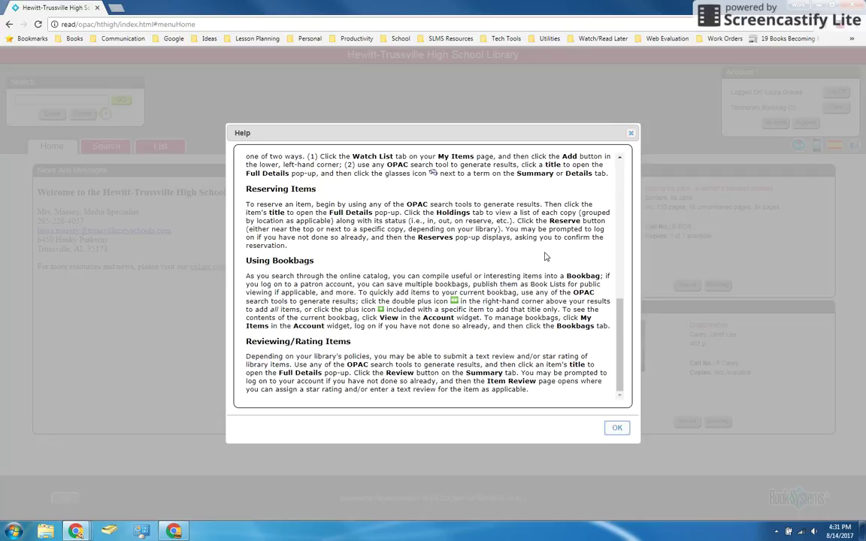
scroll(544, 249, "up", 15)
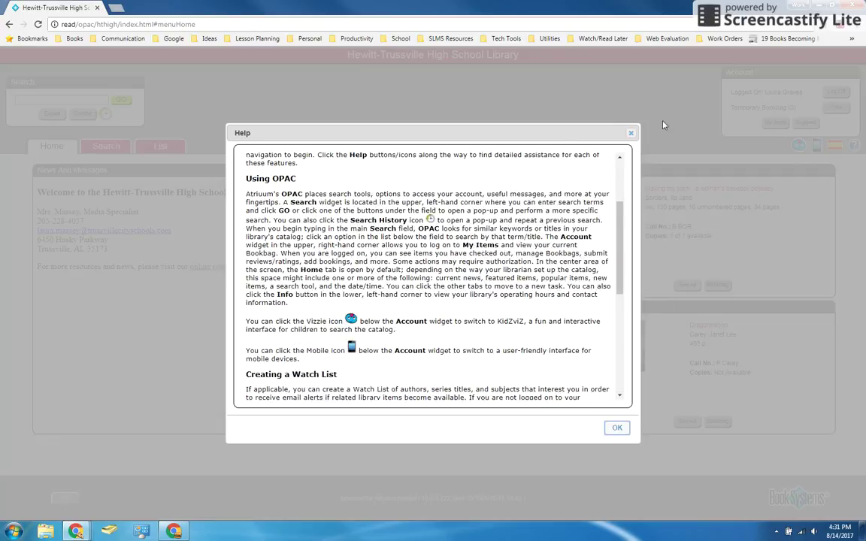
left_click(630, 133)
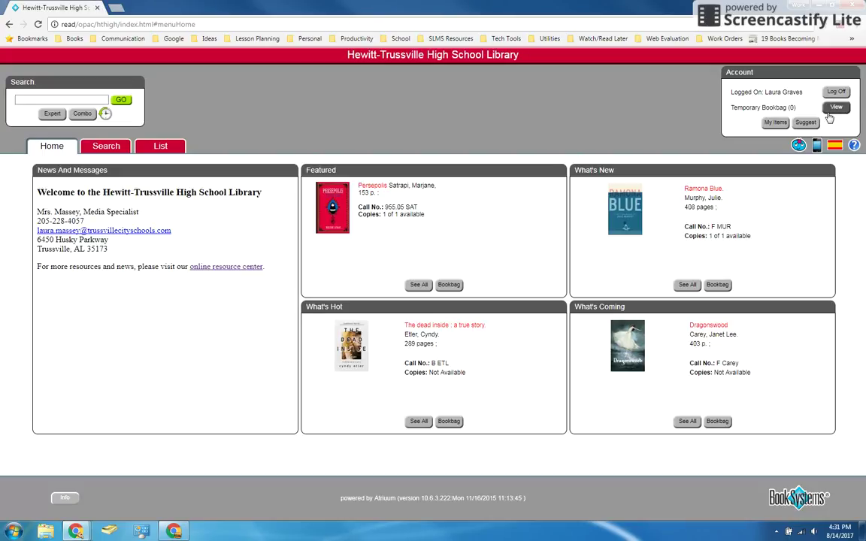
Log off, then log back on with the patron barcode and PIN to reach My Items.
left_click(836, 91)
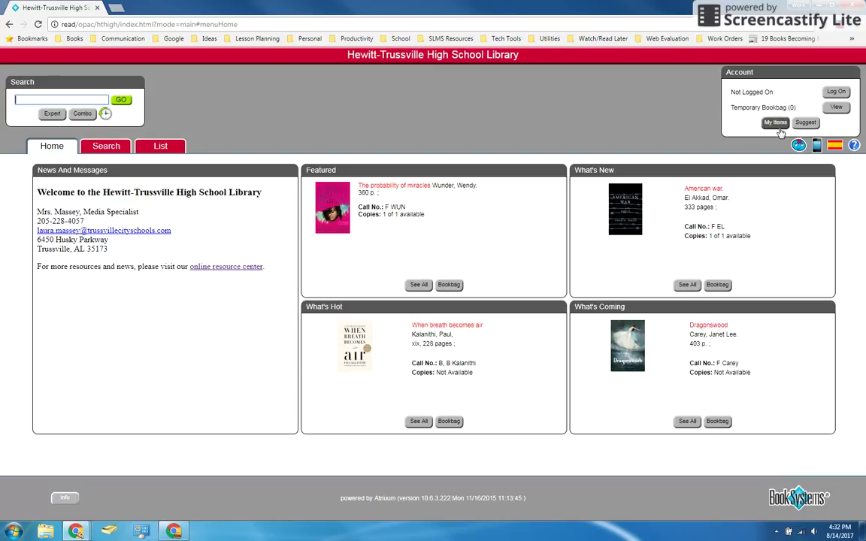
left_click(835, 92)
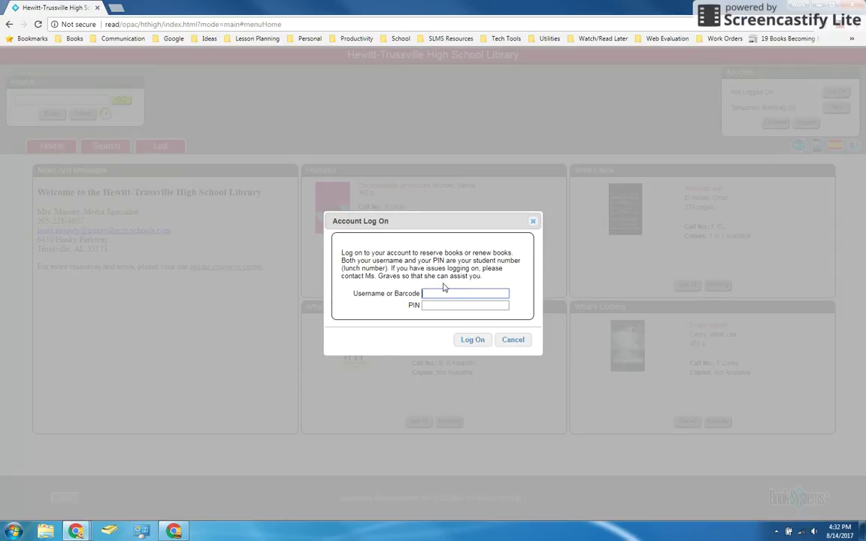
key("Tab")
key("Return")
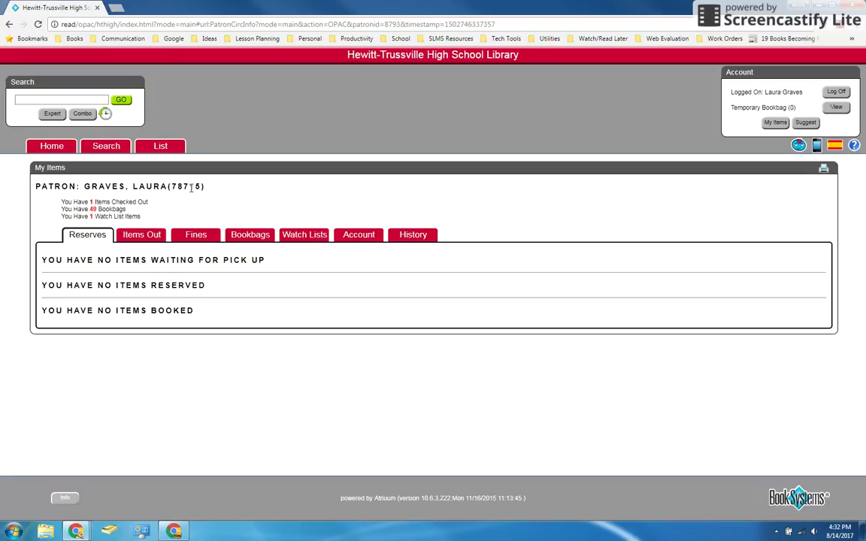
double_click(183, 186)
left_click(239, 202)
left_click_drag(81, 201, 103, 202)
left_click(185, 209)
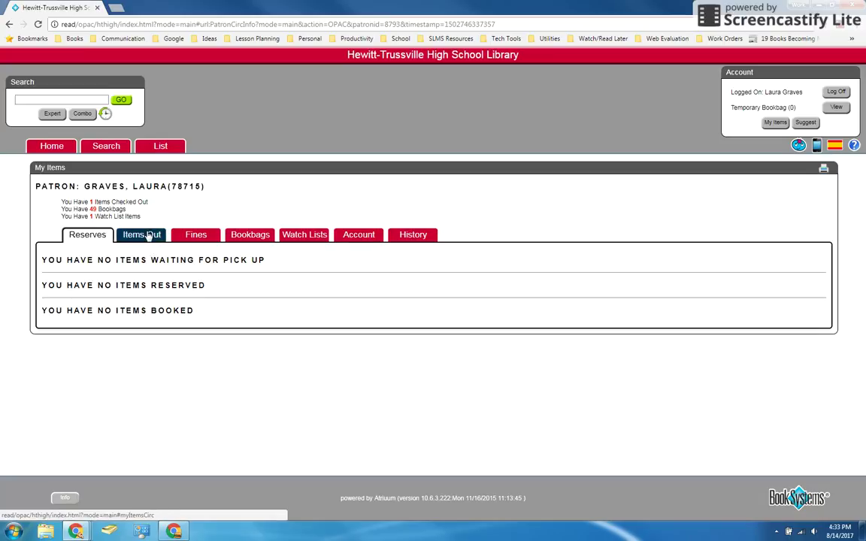
left_click(153, 236)
left_click(88, 235)
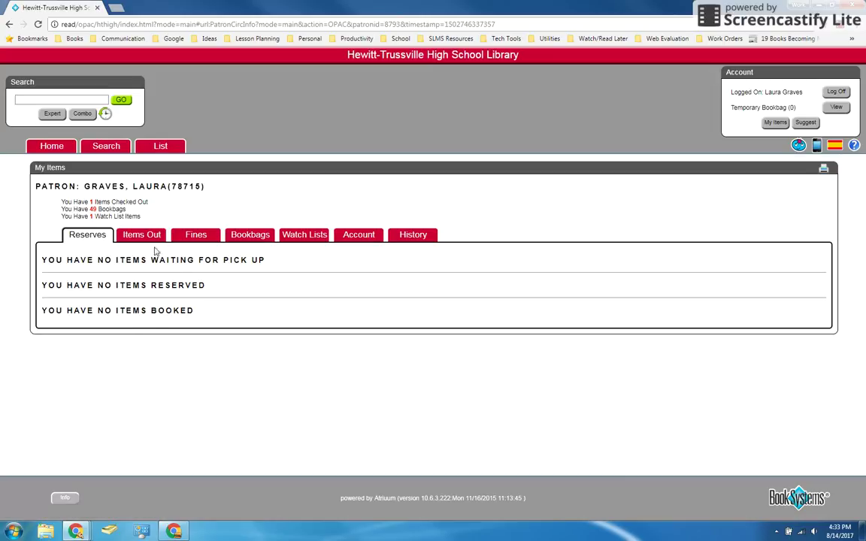
Review the checked-out 'Well-behaved women seldom make history' and its estimated fines, then show the Fines tab.
left_click(152, 236)
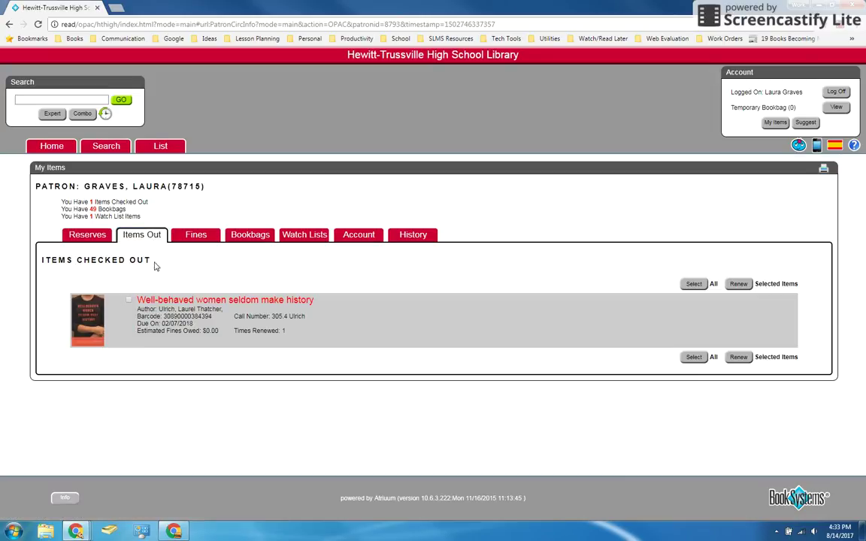
left_click_drag(196, 330, 227, 358)
left_click(227, 353)
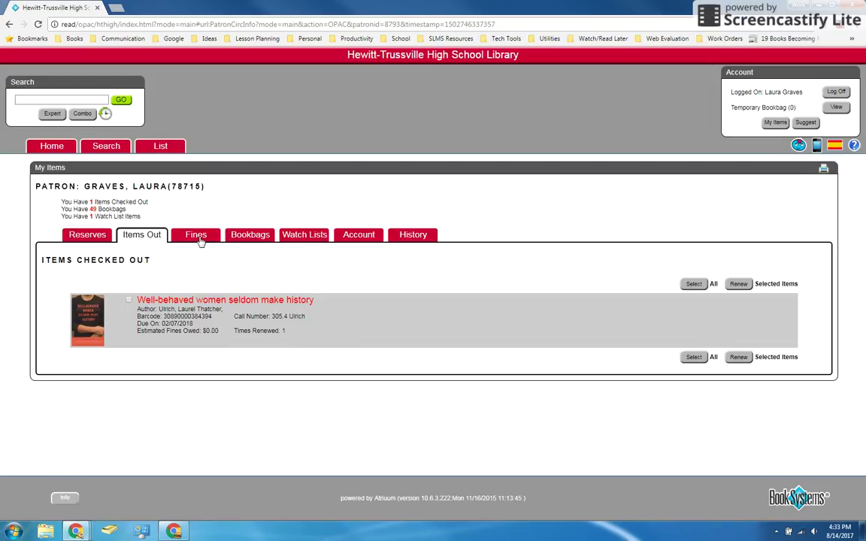
left_click(197, 236)
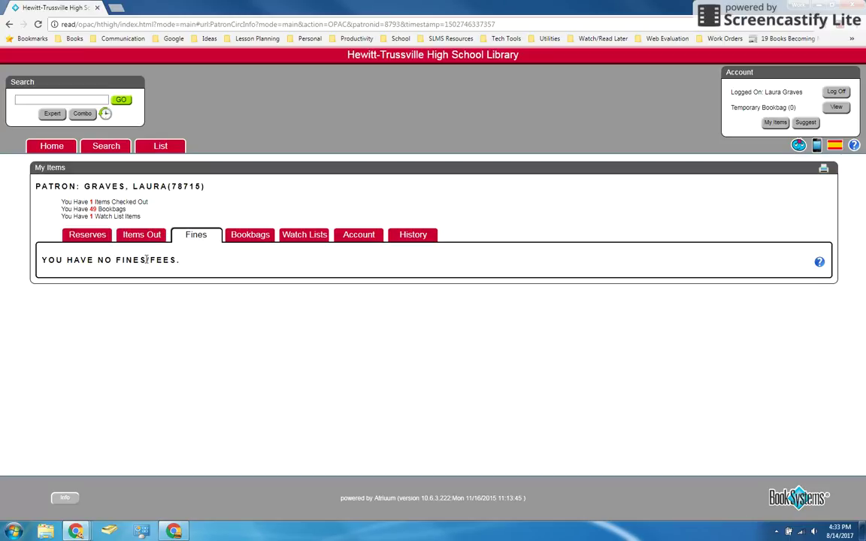
Browse the saved bookbags, then show the watch list holding the 'One-punch man' series term.
left_click(256, 236)
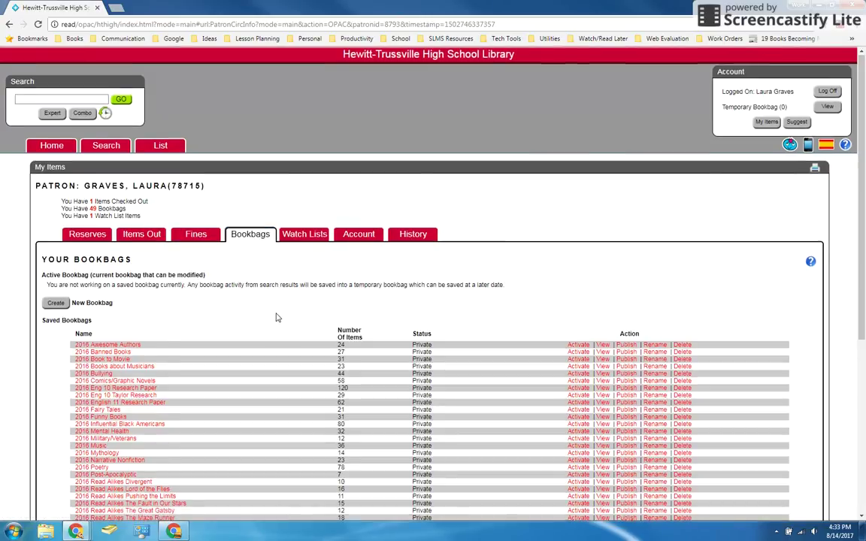
scroll(277, 317, "down", 3)
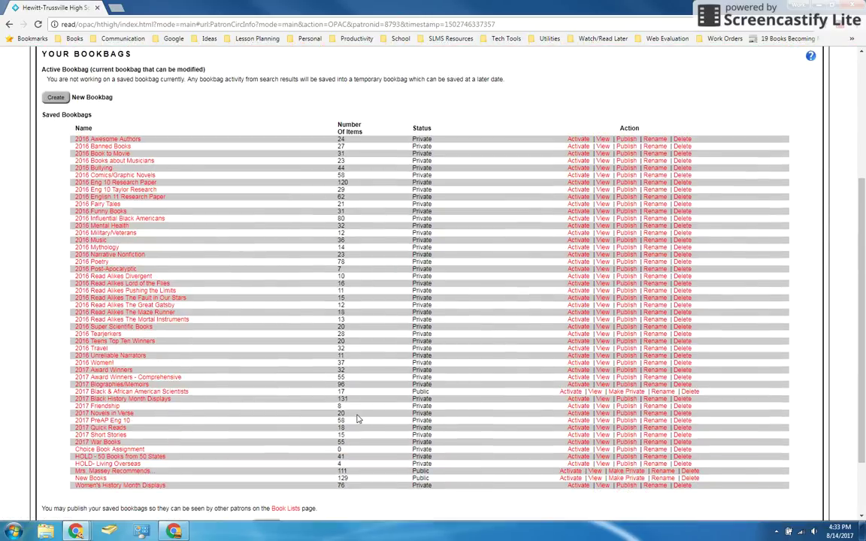
scroll(354, 415, "up", 3)
left_click(301, 234)
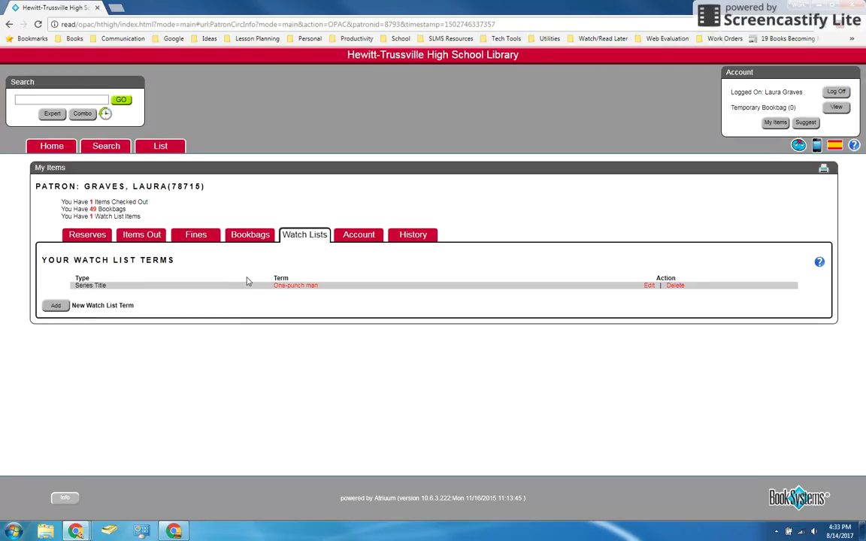
Open the Account settings form and select the stored e-mail address.
left_click(381, 235)
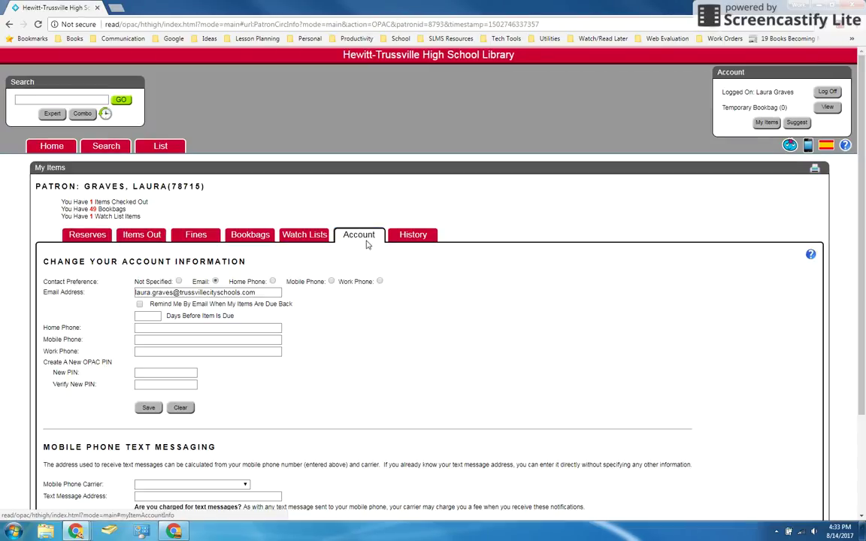
scroll(432, 320, "down", 3)
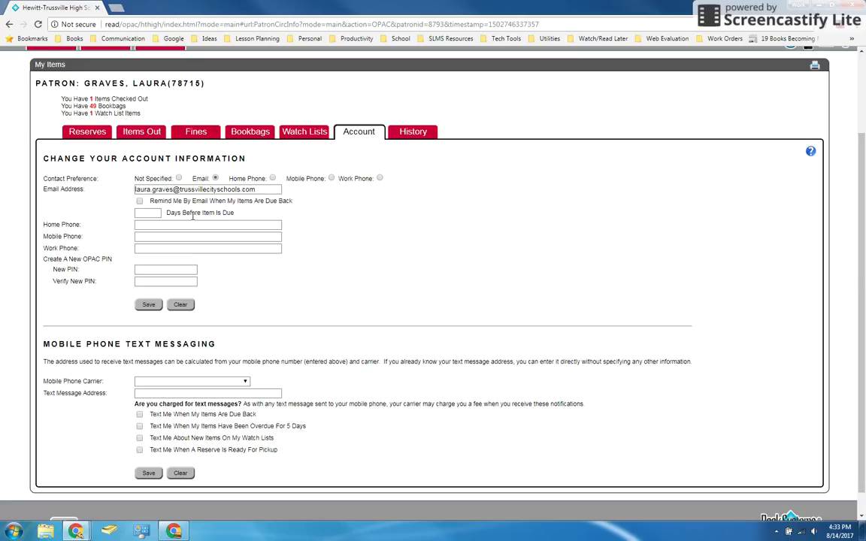
triple_click(218, 189)
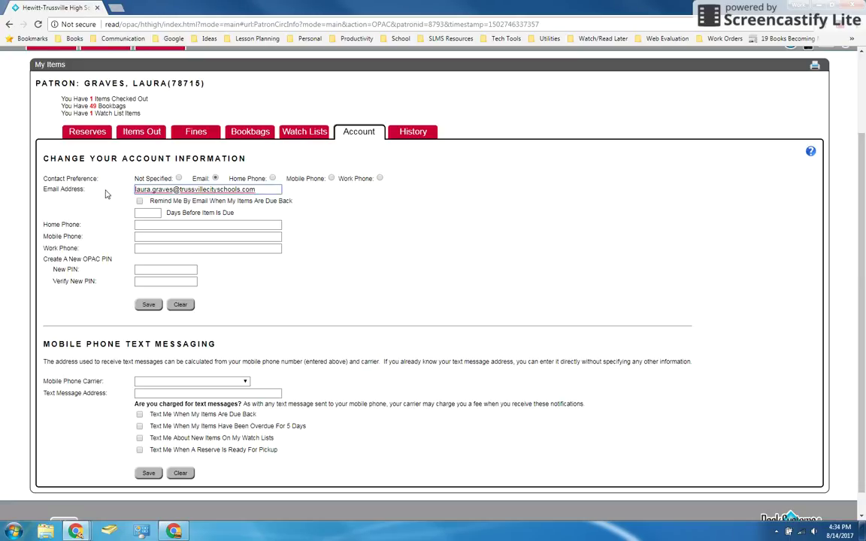
left_click(268, 189)
left_click(398, 202)
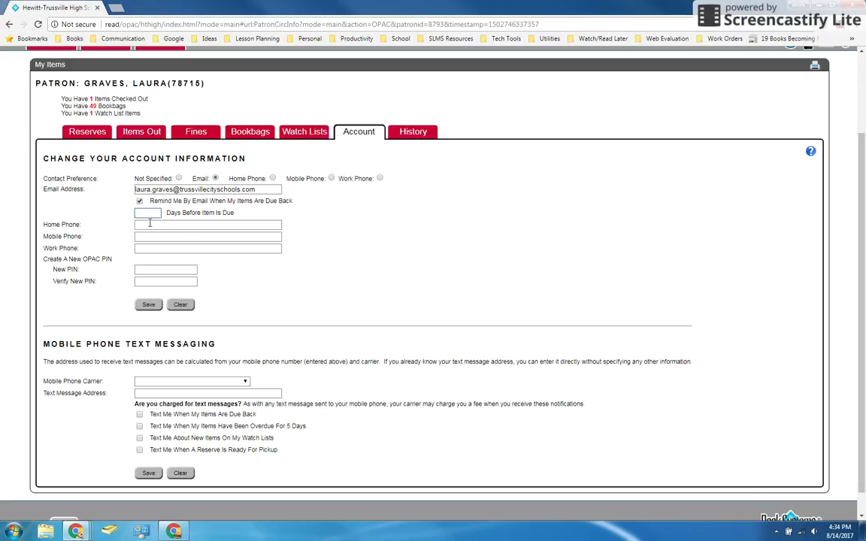
Set Days Before Due to 3, turn off the e-mail due reminder, and visit the Mobile Phone and New PIN fields.
type("3")
left_click(338, 242)
left_click(139, 202)
left_click(157, 239)
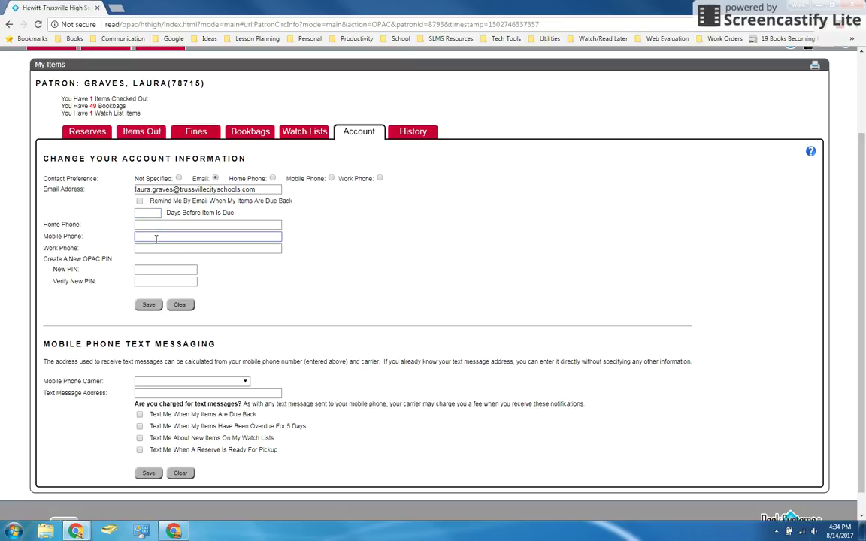
left_click(164, 269)
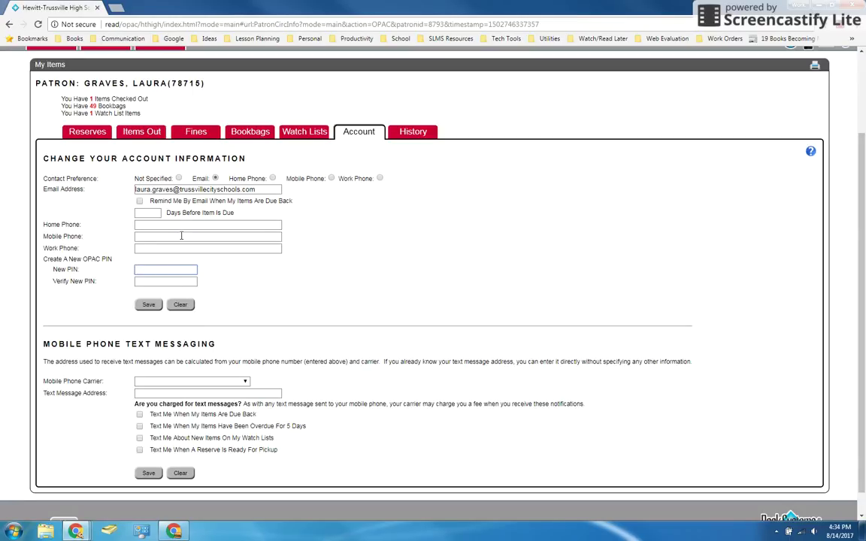
Enter a mobile phone number for text messaging.
left_click_drag(86, 345, 217, 342)
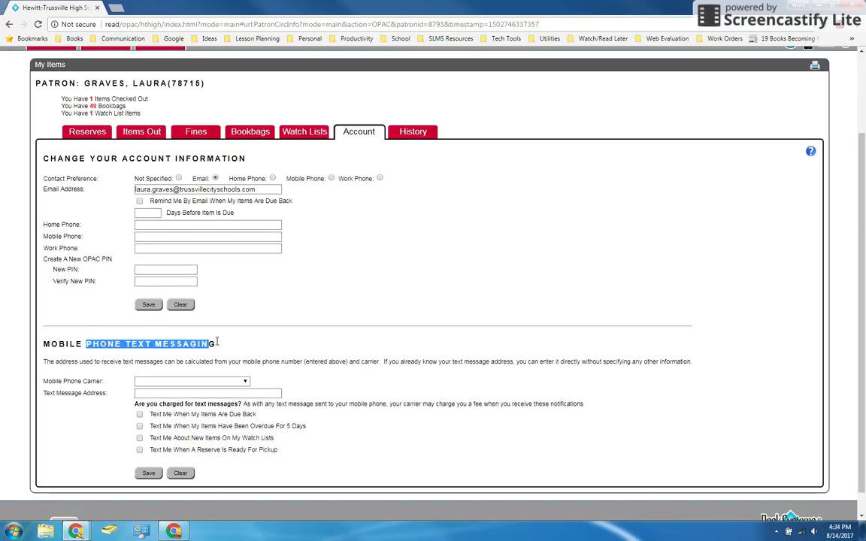
left_click(219, 344)
left_click(150, 238)
type("555-555-5555")
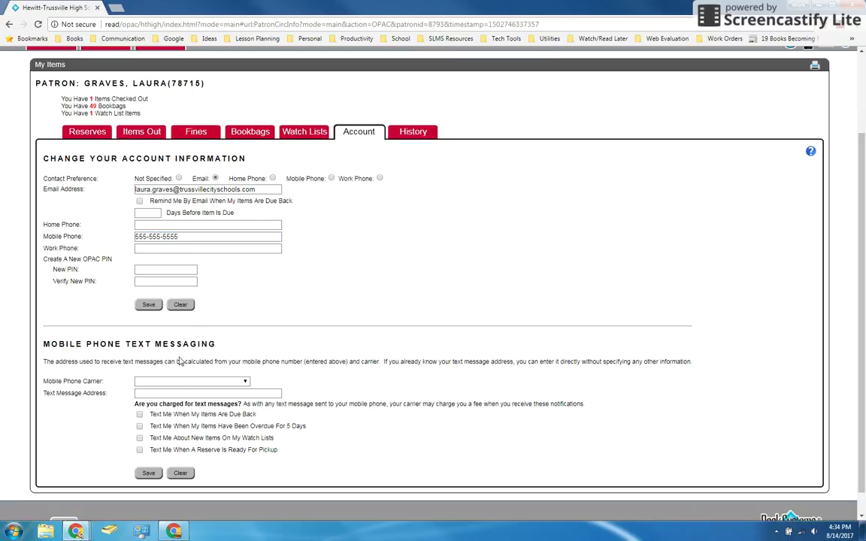
Choose Verizon as the mobile carrier and enable texts for due items and new watch-list items.
left_click(175, 382)
scroll(173, 354, "down", 1)
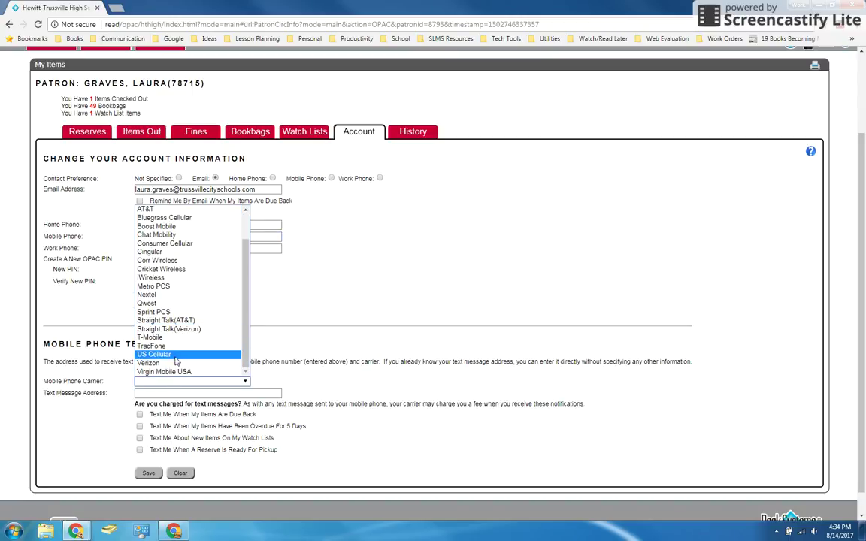
left_click(164, 366)
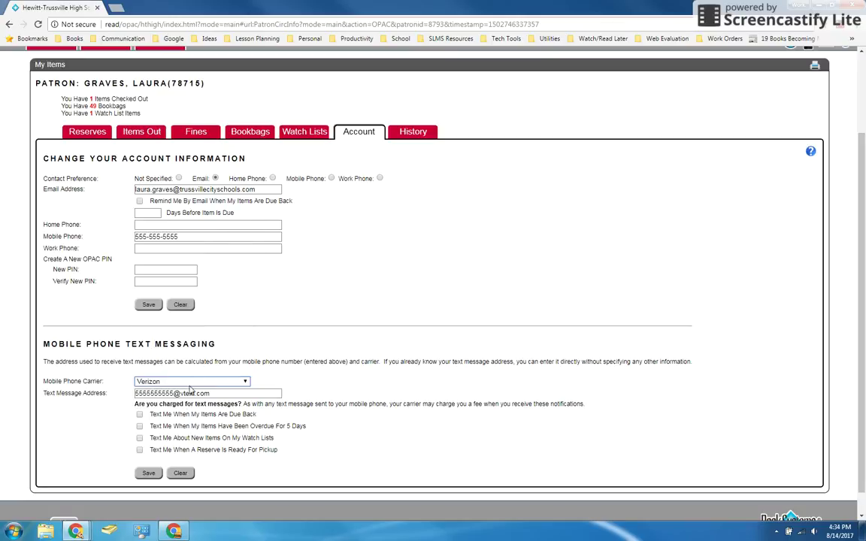
scroll(164, 401, "down", 1)
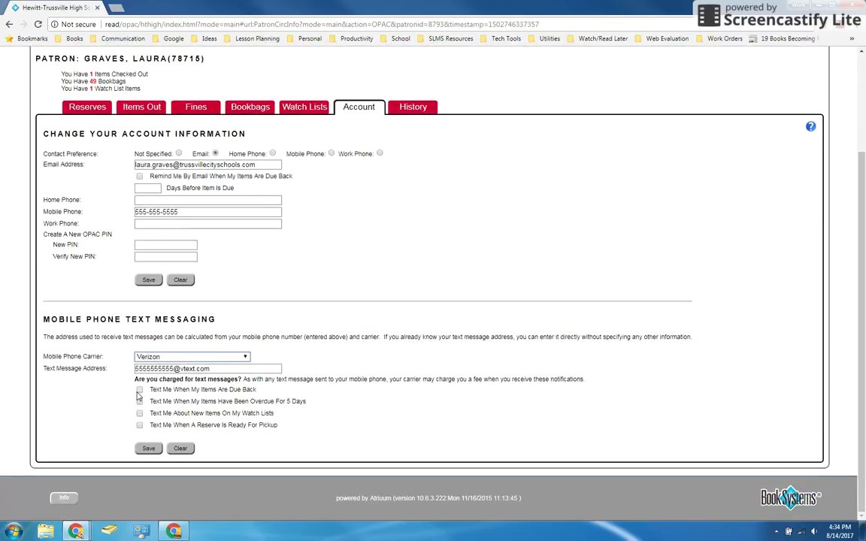
left_click(139, 390)
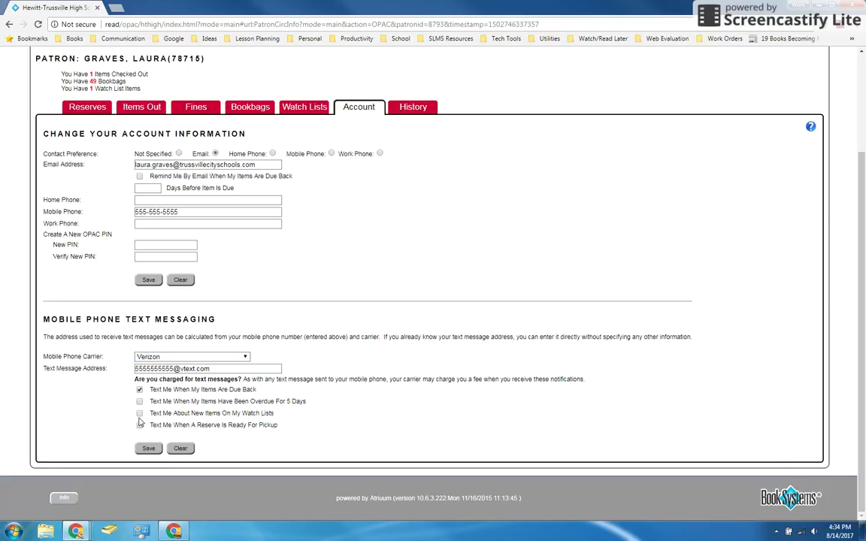
left_click(139, 413)
Retrieve the last year's Check Out History, most recently Notorious RBG on 07/20/2017.
left_click(411, 108)
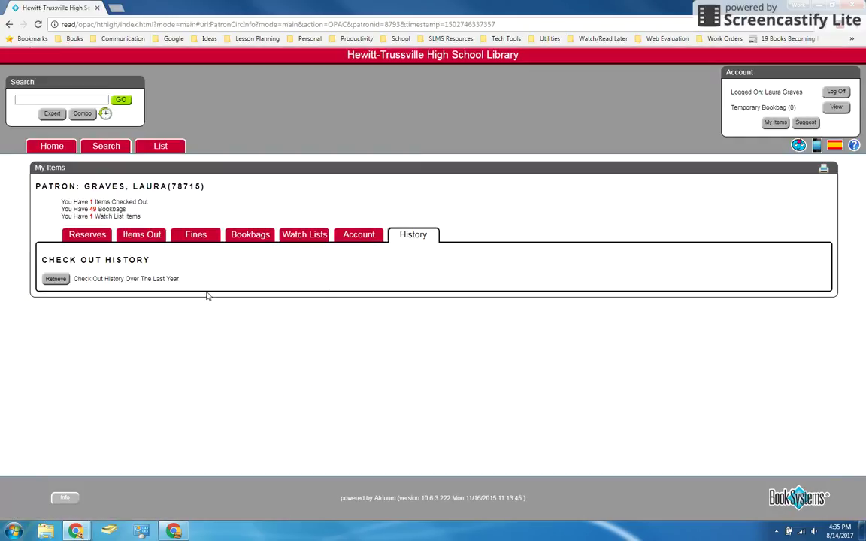
left_click(56, 280)
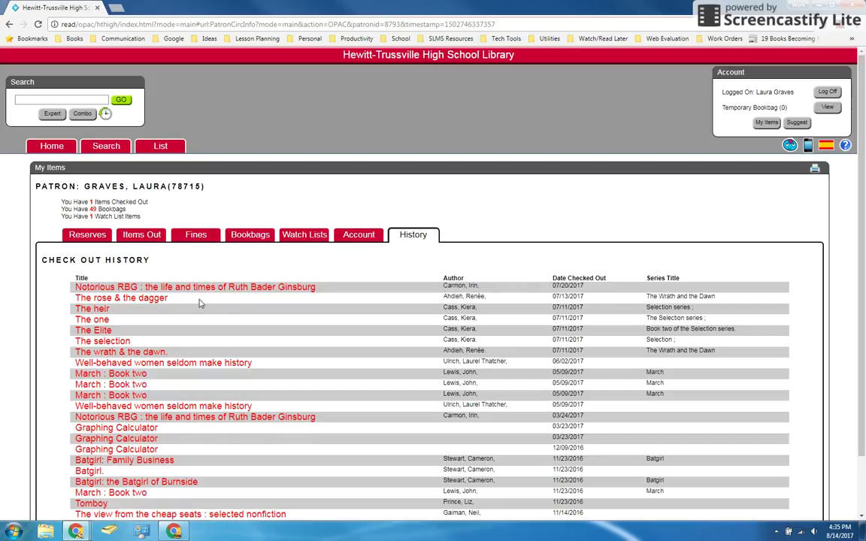
scroll(222, 305, "down", 1)
scroll(223, 306, "up", 1)
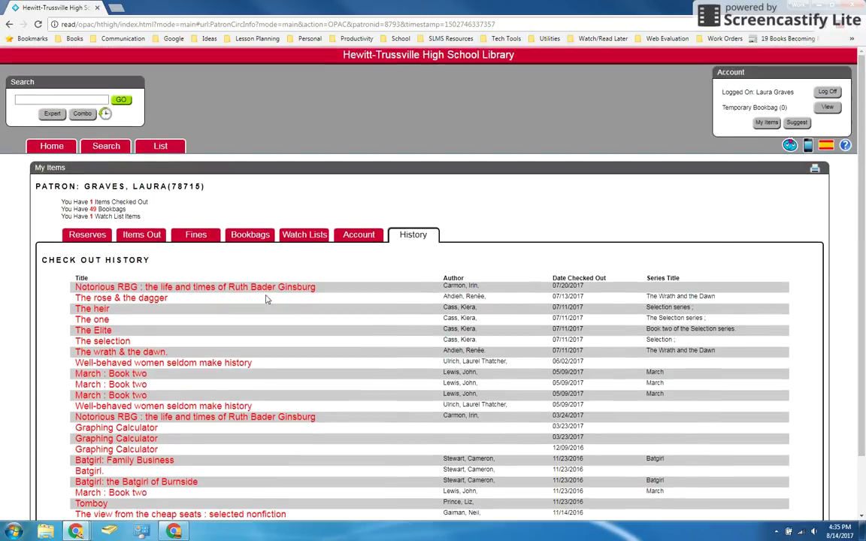